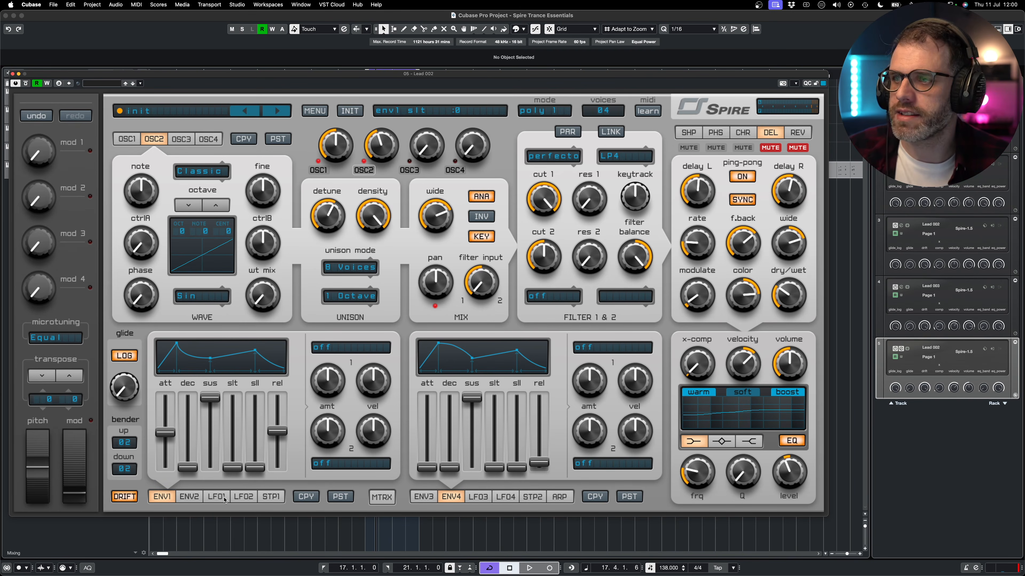
Compare the patch with the delay and reverb unmuted, and mute both effects again
{"action": "left_click", "coordinate": [770, 147]}
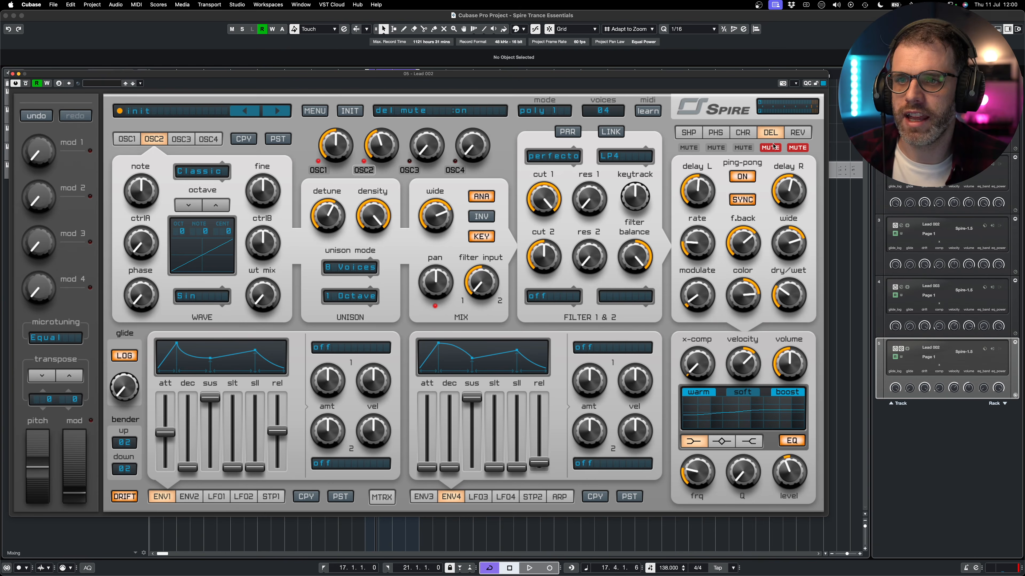
{"action": "left_click", "coordinate": [797, 148]}
{"action": "left_click", "coordinate": [797, 148]}
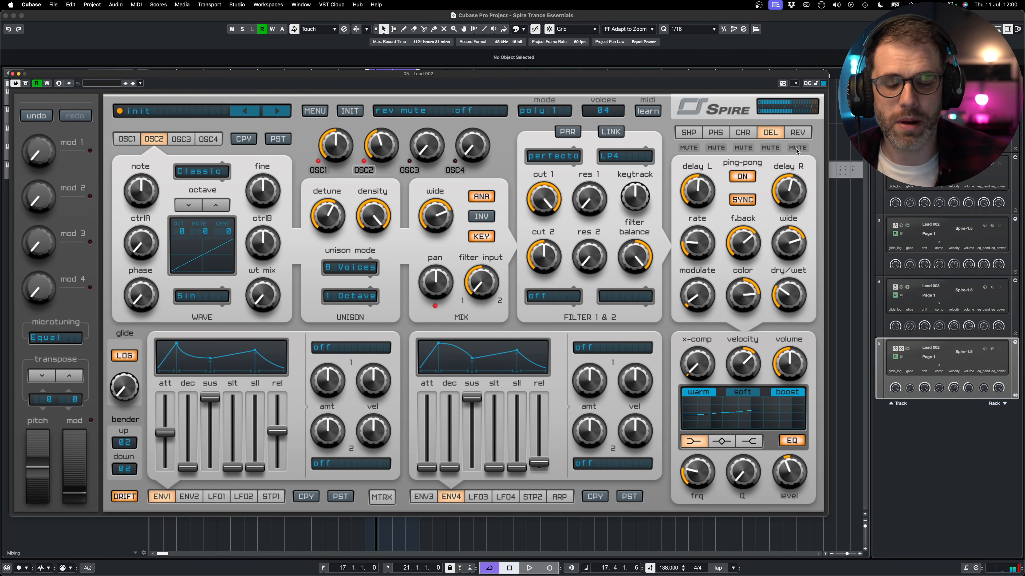
{"action": "left_click", "coordinate": [770, 148]}
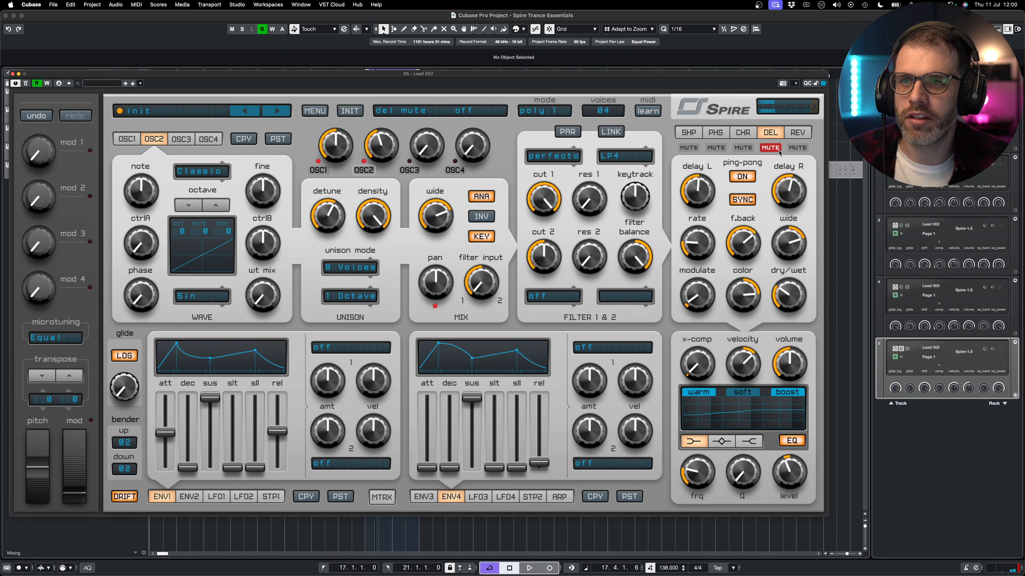
{"action": "left_click", "coordinate": [797, 148]}
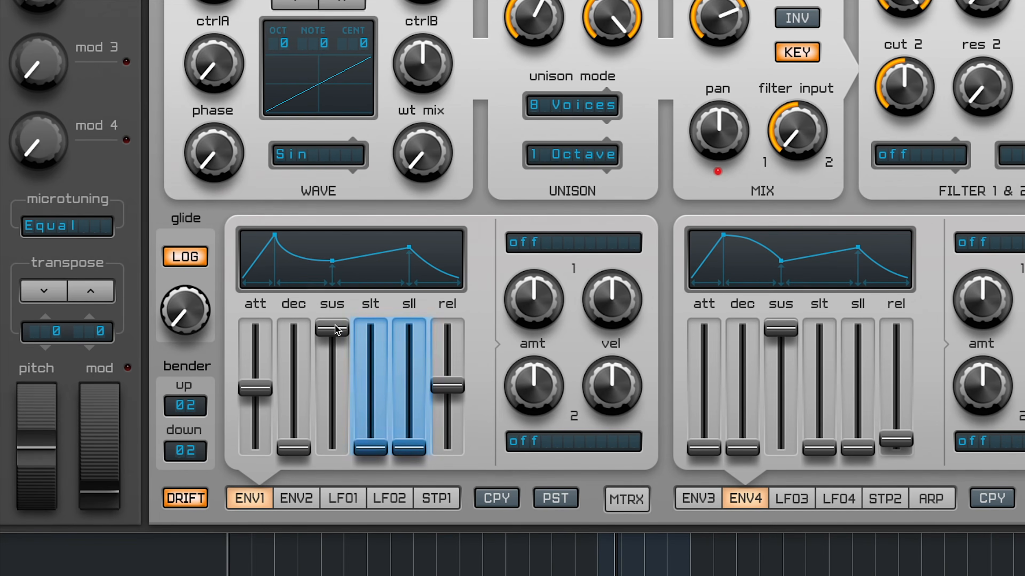
Look through envelopes ENV2, ENV3 and ENV4, and return to ENV1
{"action": "left_click", "coordinate": [303, 498]}
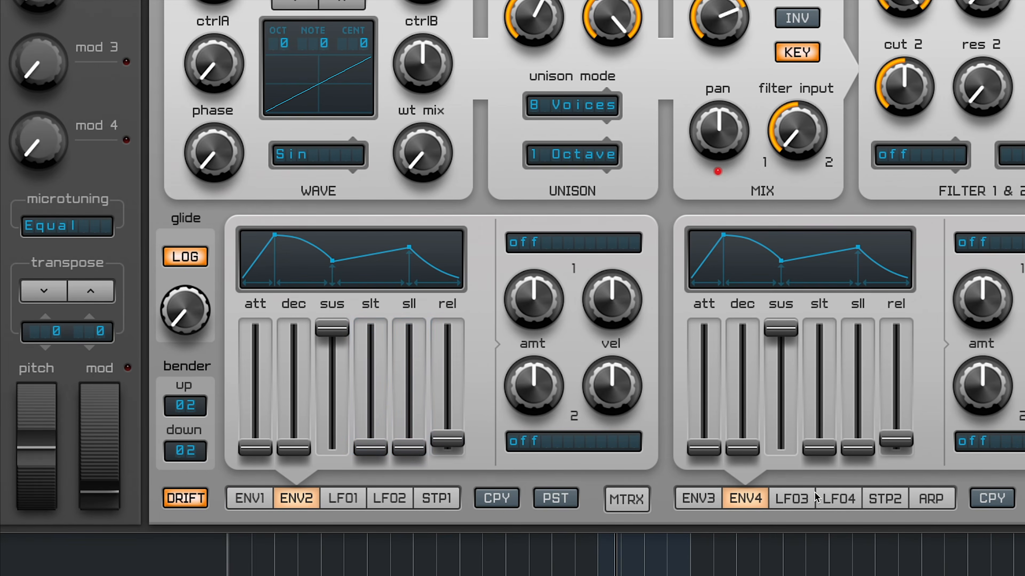
{"action": "left_click", "coordinate": [710, 500]}
{"action": "left_click", "coordinate": [741, 501]}
{"action": "left_click", "coordinate": [251, 499]}
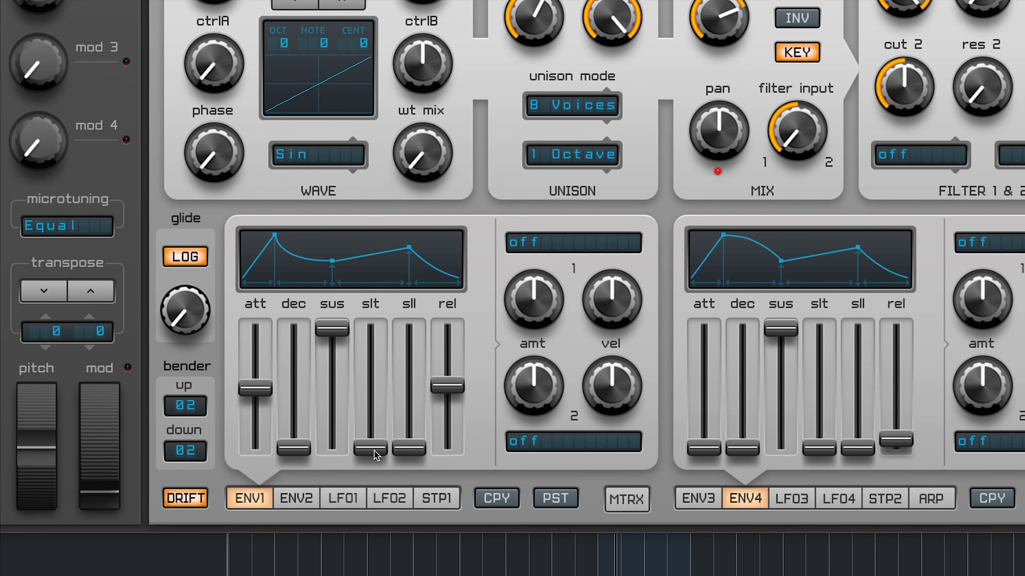
Try out ENV1's slope time and adjust its release slightly
{"action": "left_click_drag", "start_coordinate": [374, 450], "coordinate": [374, 447]}
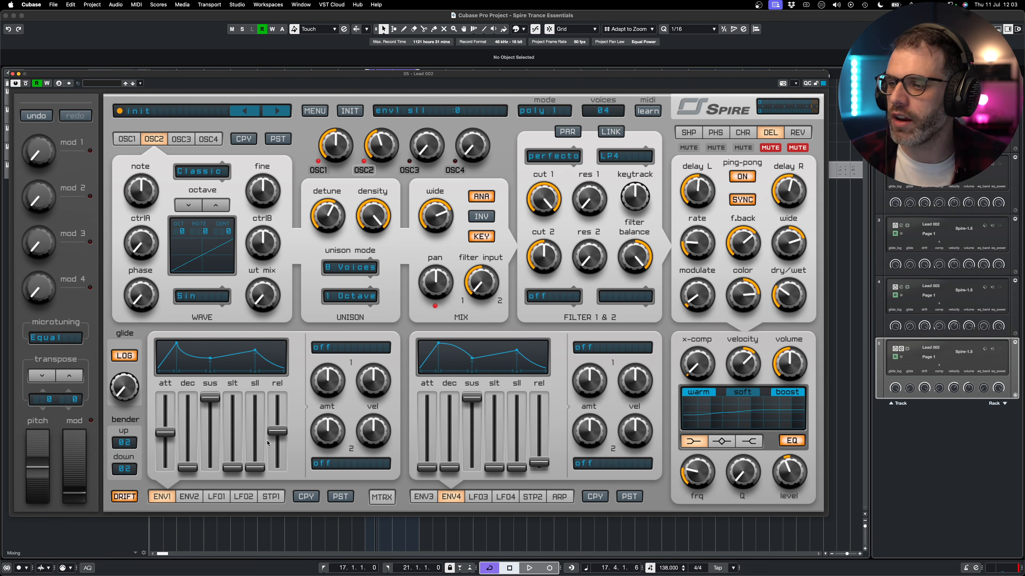
{"action": "left_click_drag", "start_coordinate": [278, 435], "coordinate": [282, 424]}
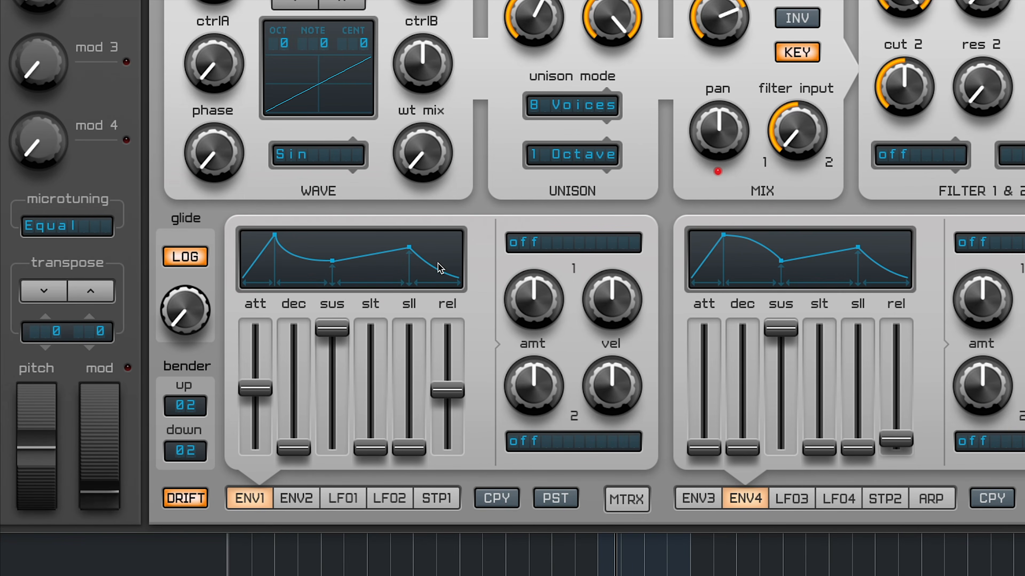
Cycle through the curve shapes of the release, attack, decay and slope segments in ENV1's graph
{"action": "left_click_drag", "start_coordinate": [436, 264], "coordinate": [440, 267]}
{"action": "left_click", "coordinate": [438, 262]}
{"action": "left_click", "coordinate": [438, 262]}
{"action": "left_click", "coordinate": [258, 267]}
{"action": "left_click", "coordinate": [259, 268]}
{"action": "left_click", "coordinate": [258, 268]}
{"action": "left_click", "coordinate": [292, 266]}
{"action": "left_click", "coordinate": [293, 265]}
{"action": "left_click", "coordinate": [368, 271]}
{"action": "left_click", "coordinate": [374, 271]}
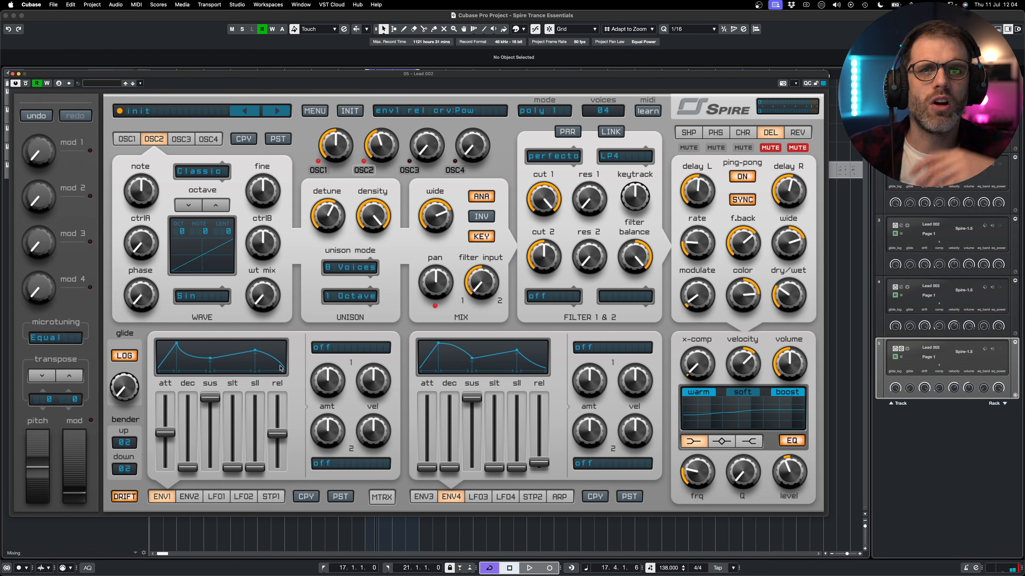
{"action": "left_click", "coordinate": [282, 368]}
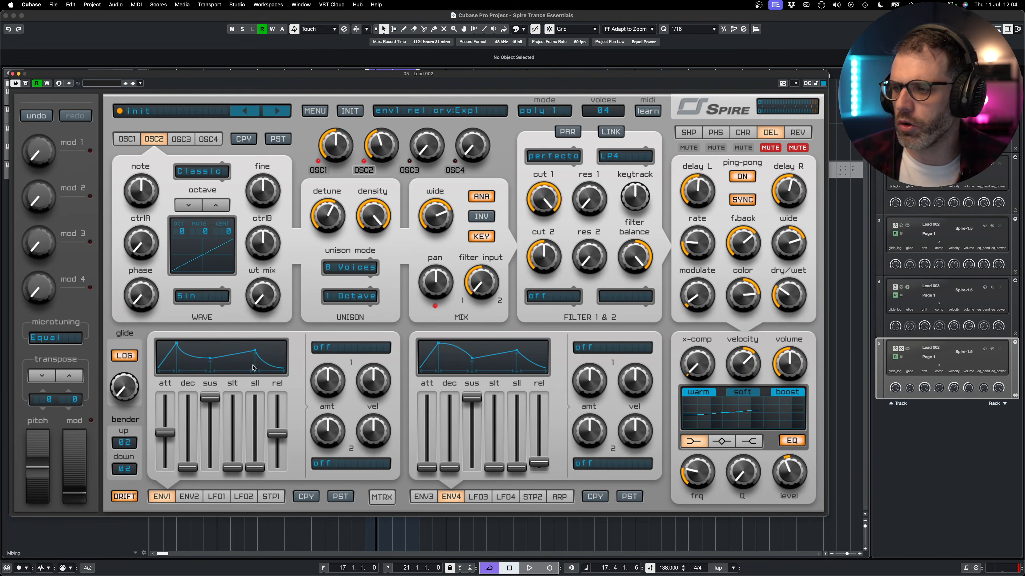
{"action": "left_click", "coordinate": [277, 365]}
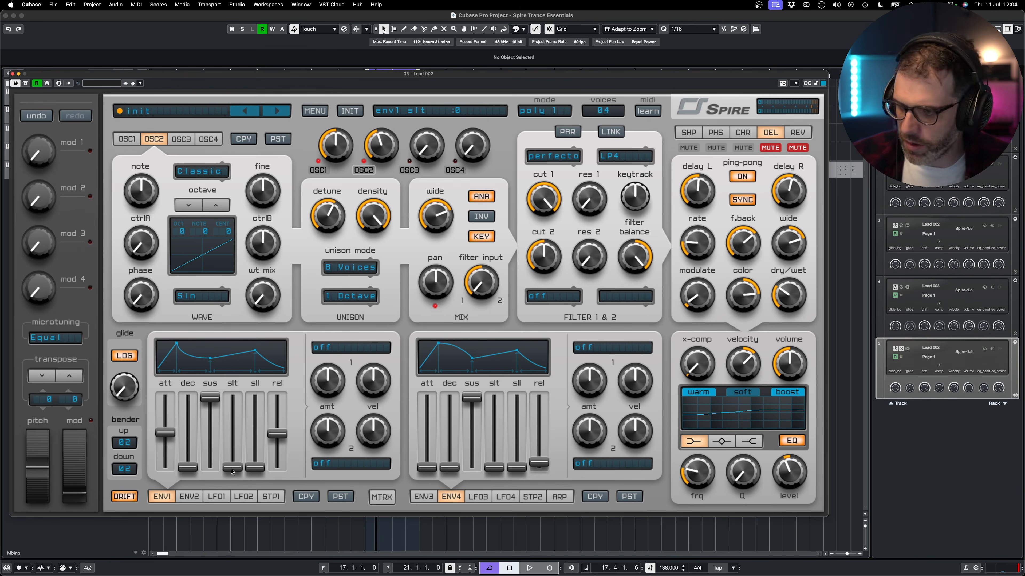
Set ENV1's slope time to 507 and its slope level to 507
{"action": "left_click_drag", "start_coordinate": [231, 471], "coordinate": [235, 467]}
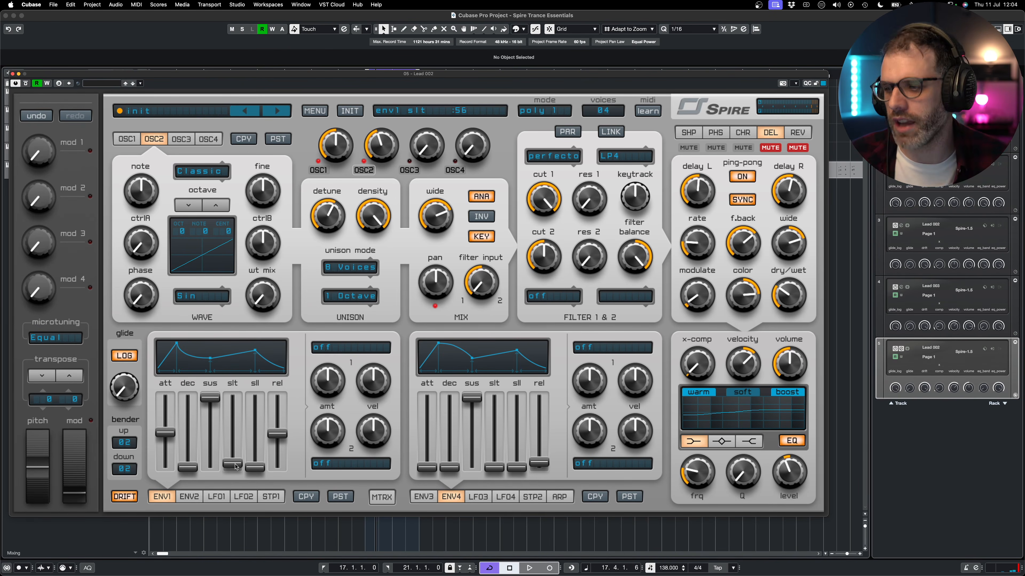
{"action": "left_click_drag", "start_coordinate": [235, 467], "coordinate": [237, 436]}
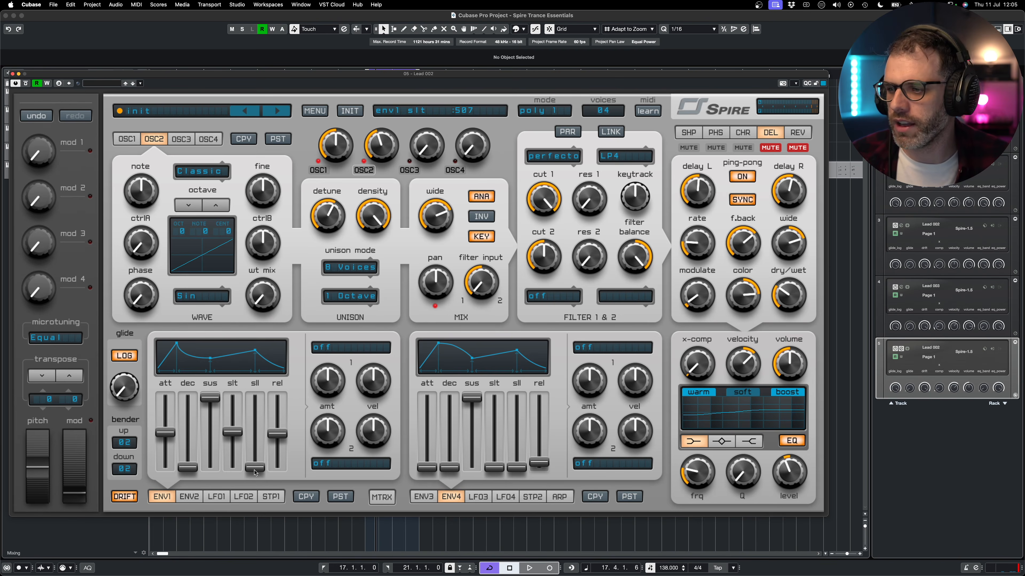
{"action": "left_click_drag", "start_coordinate": [254, 473], "coordinate": [261, 435]}
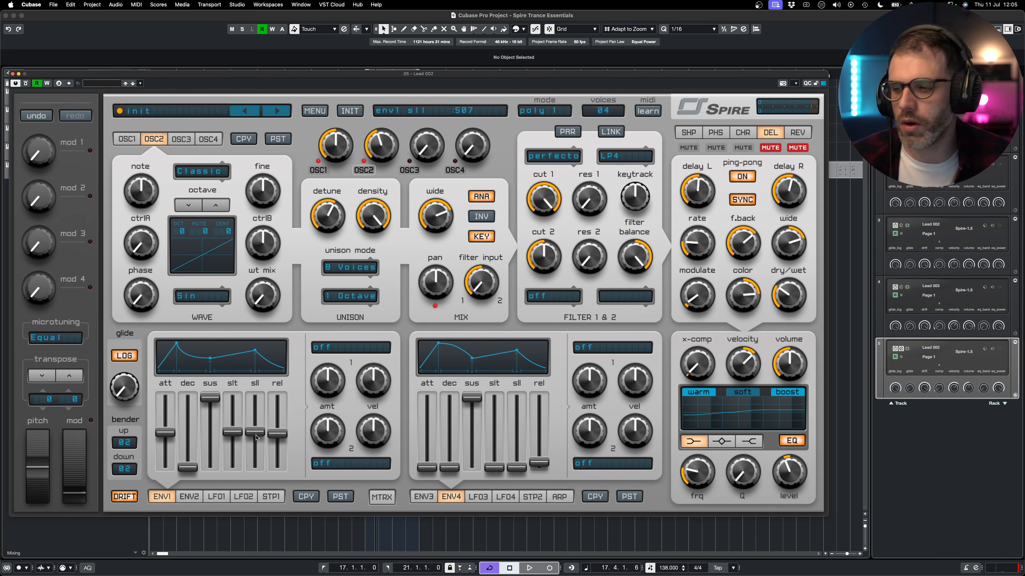
{"action": "left_click", "coordinate": [215, 396]}
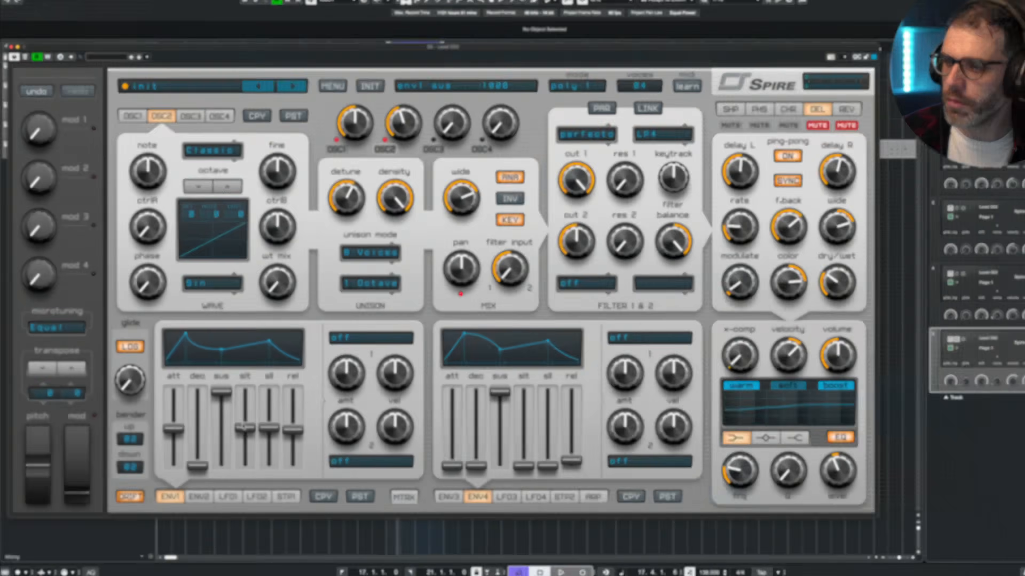
Raise ENV1's slope time slightly, and set its slope level to 415 and release to 584
{"action": "left_click_drag", "start_coordinate": [237, 429], "coordinate": [236, 422]}
{"action": "left_click_drag", "start_coordinate": [378, 376], "coordinate": [457, 383]}
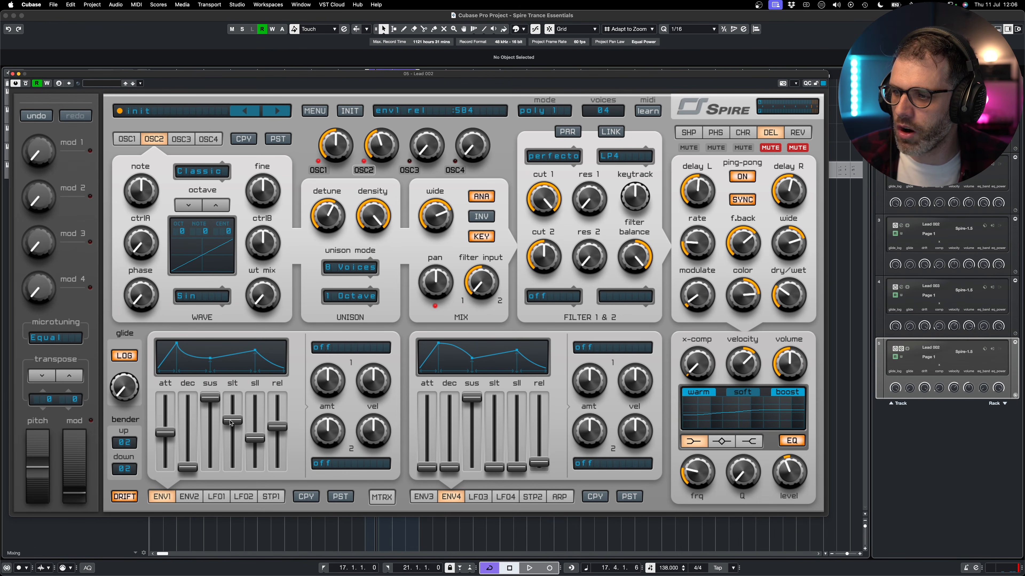
Drop ENV1's slope time to 0 and raise it to 773
{"action": "left_click_drag", "start_coordinate": [231, 423], "coordinate": [227, 572]}
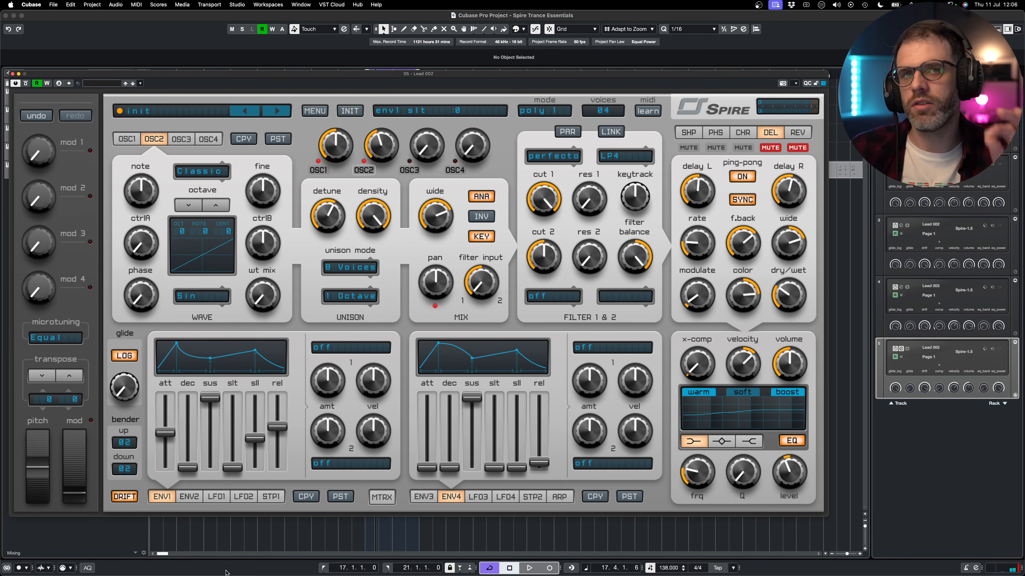
{"action": "left_click_drag", "start_coordinate": [240, 468], "coordinate": [237, 418]}
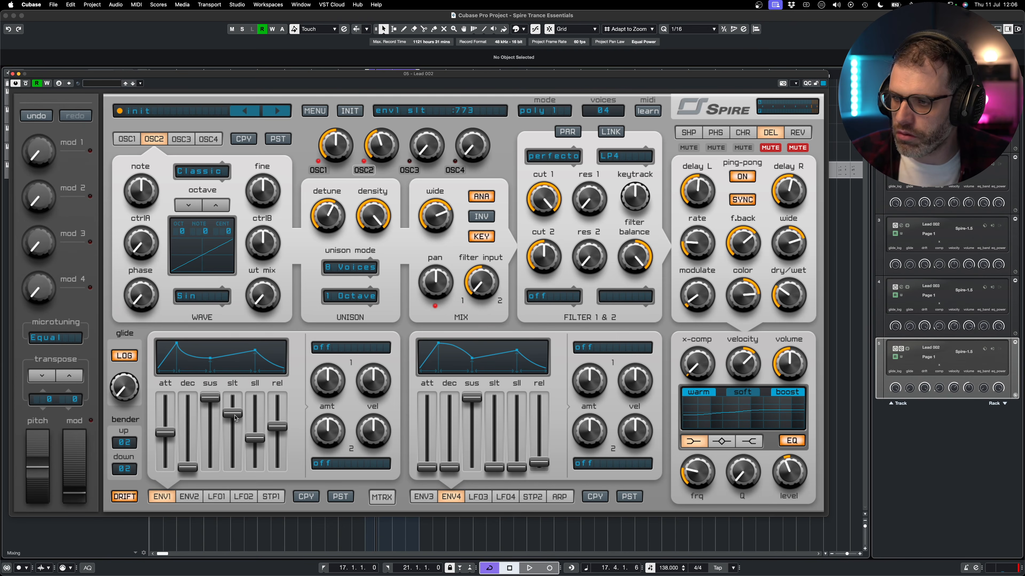
{"action": "left_click", "coordinate": [208, 397]}
{"action": "left_click_drag", "start_coordinate": [225, 413], "coordinate": [234, 416]}
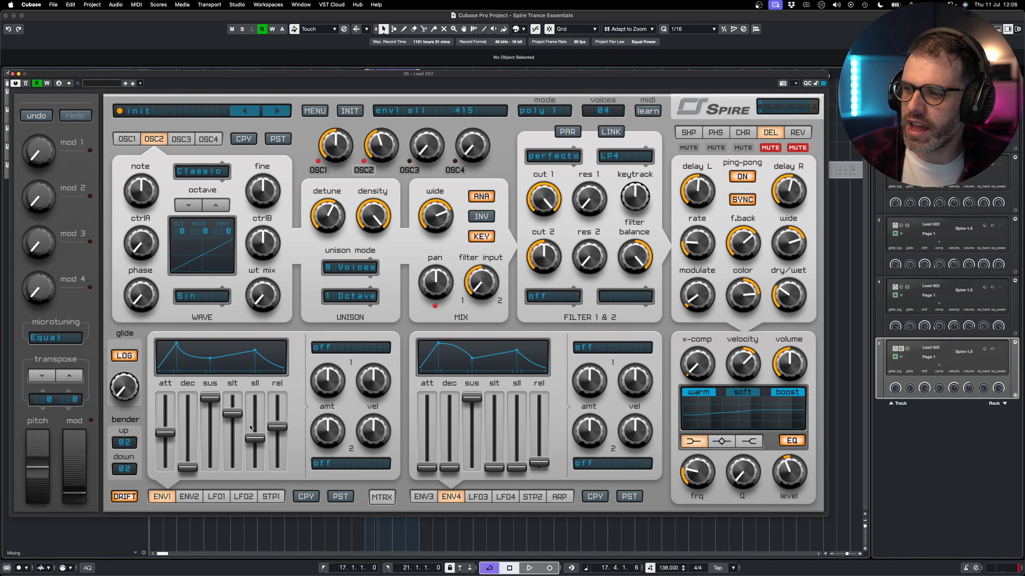
{"action": "left_click", "coordinate": [209, 397]}
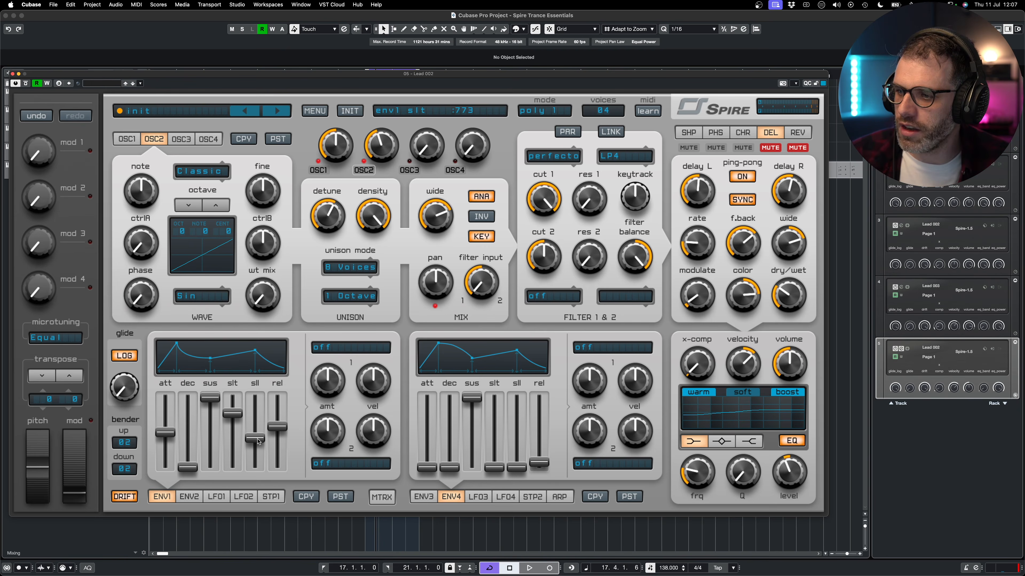
Set ENV1's release to 599, and compare its slope time at 0 and at 627
{"action": "left_click_drag", "start_coordinate": [281, 429], "coordinate": [282, 427]}
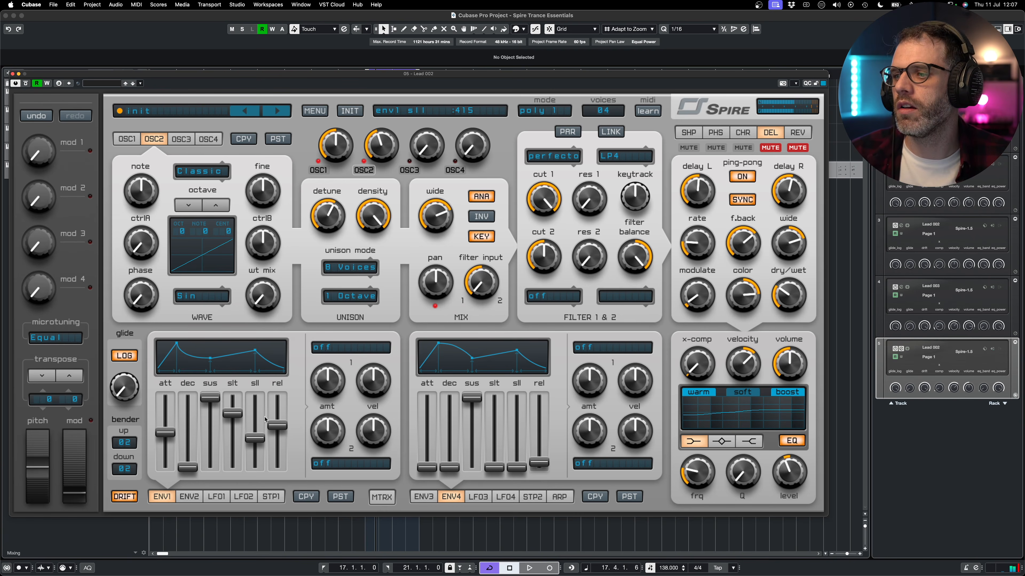
{"action": "left_click_drag", "start_coordinate": [233, 414], "coordinate": [224, 573]}
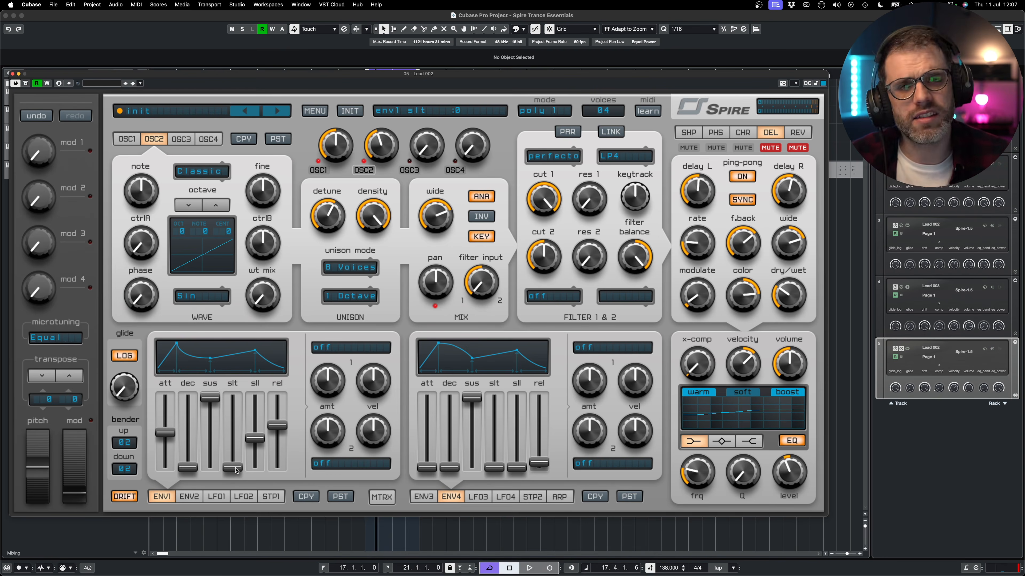
{"action": "left_click_drag", "start_coordinate": [233, 469], "coordinate": [237, 423]}
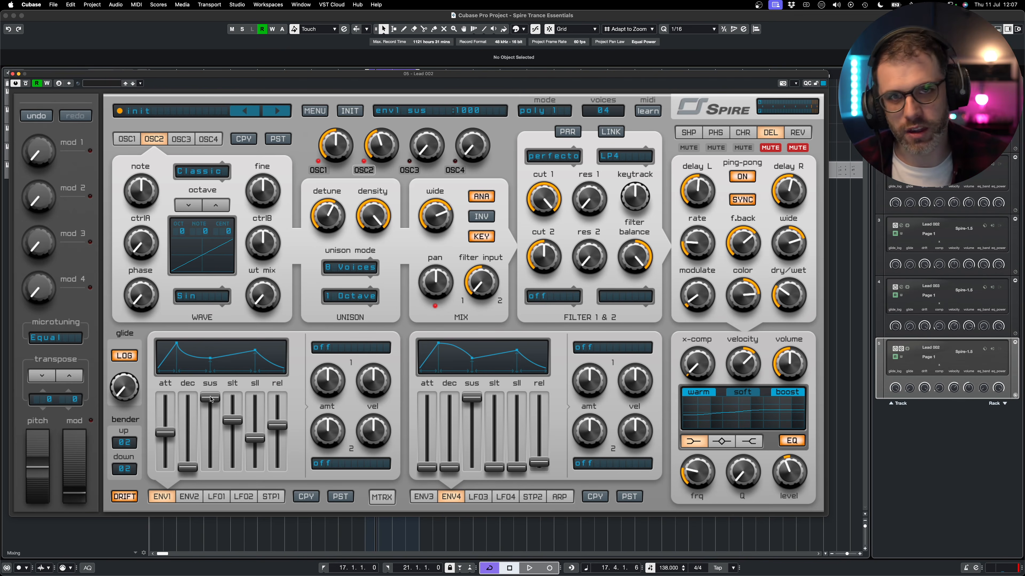
{"action": "left_click_drag", "start_coordinate": [231, 419], "coordinate": [231, 422]}
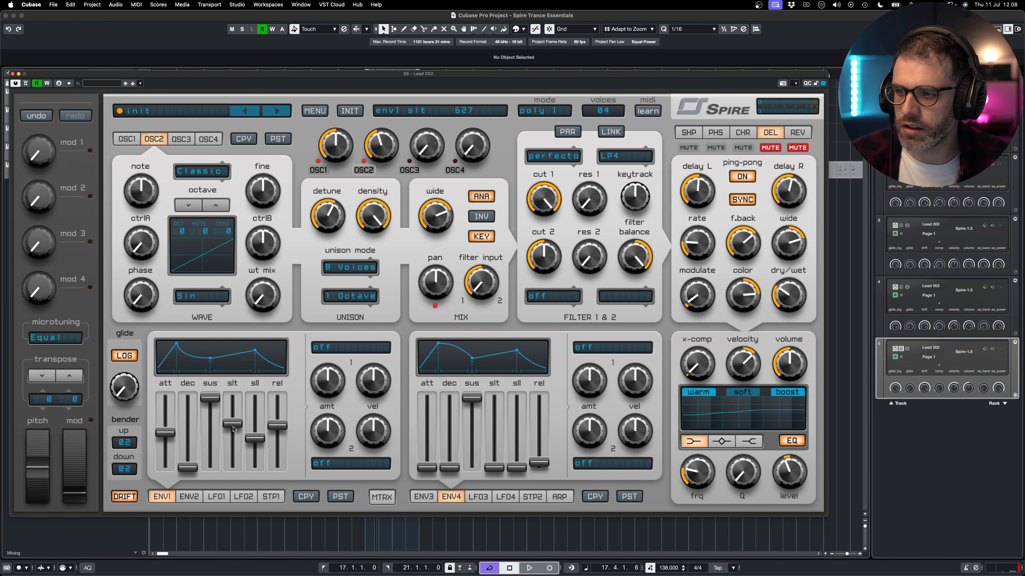
Drop ENV1's slope time to 0 for comparison and raise it again to about three quarters of its range
{"action": "left_click_drag", "start_coordinate": [232, 424], "coordinate": [224, 504]}
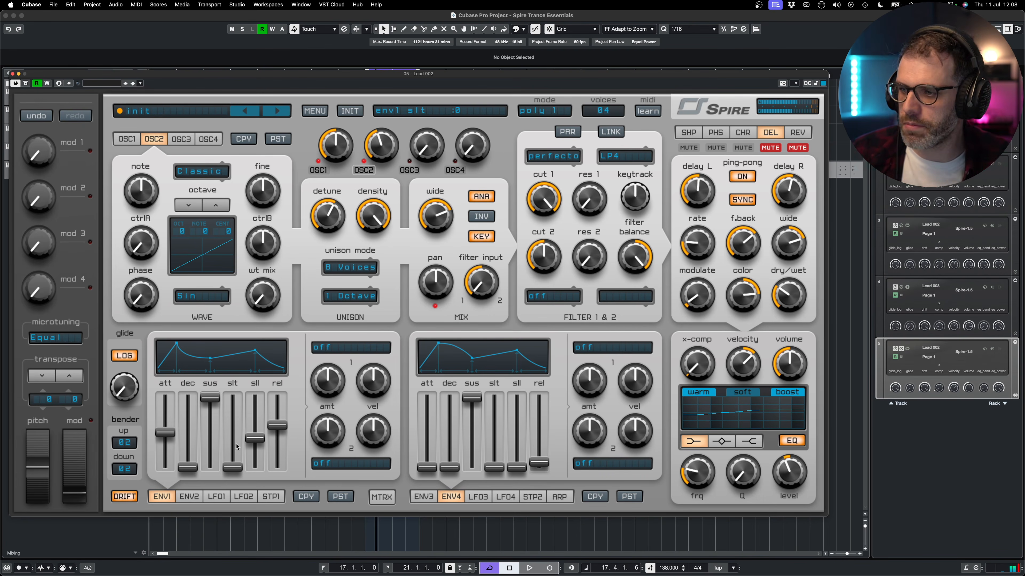
{"action": "left_click_drag", "start_coordinate": [234, 471], "coordinate": [241, 421]}
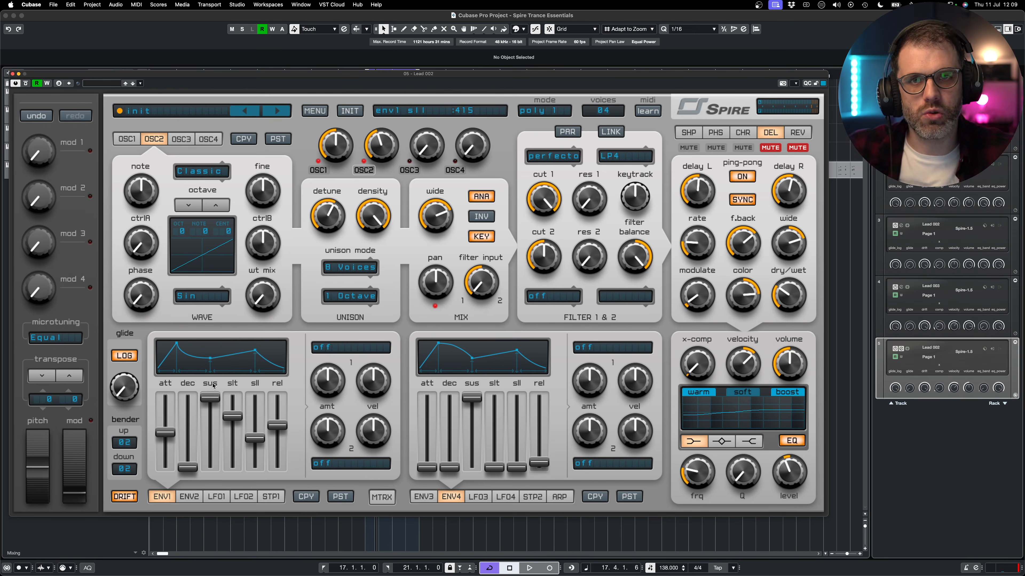
{"action": "left_click", "coordinate": [215, 394]}
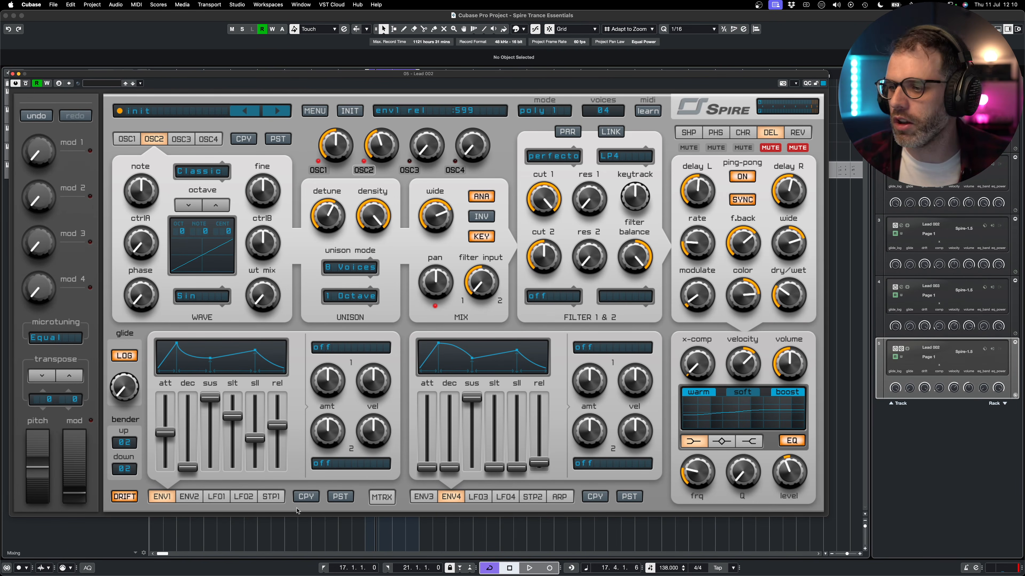
View the STP1 stepper and return to ENV1
{"action": "left_click", "coordinate": [275, 500]}
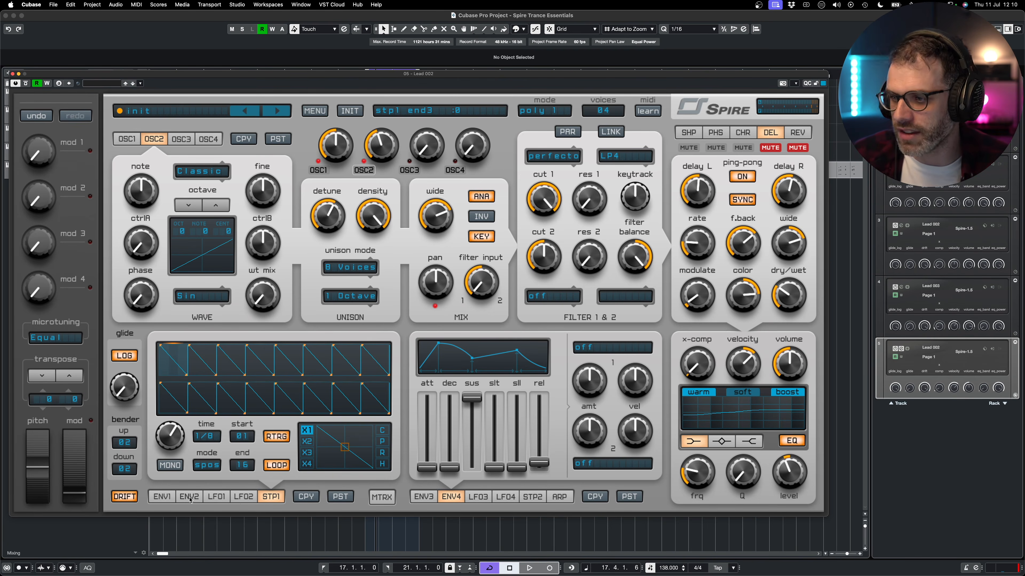
{"action": "left_click", "coordinate": [162, 497]}
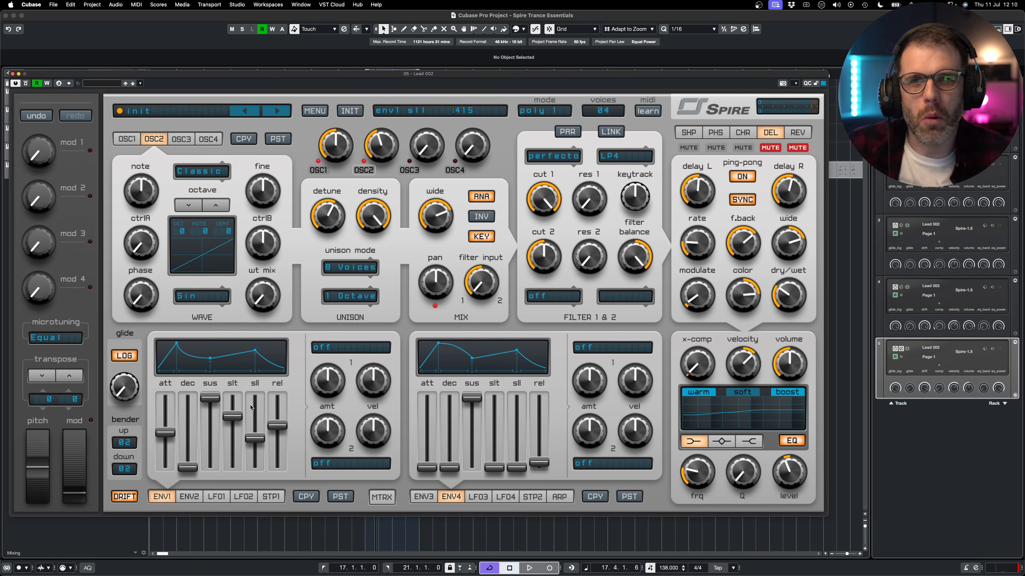